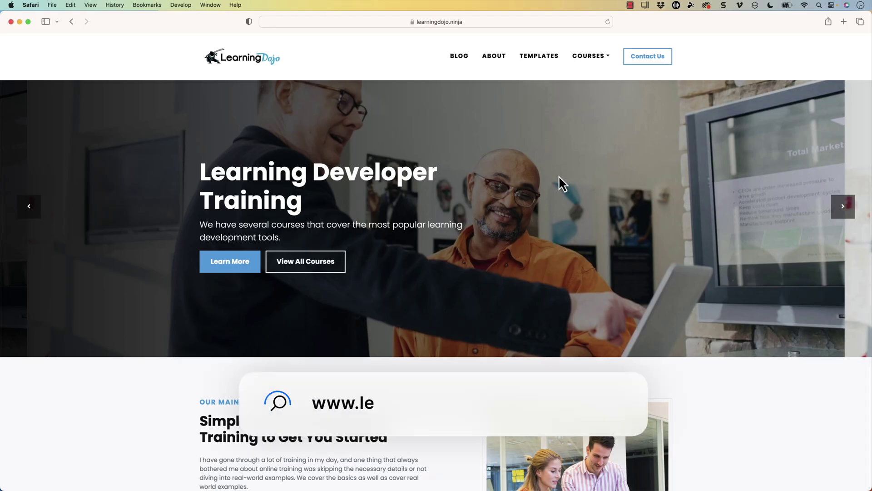
Go from the Learning Blog to the Templates page and drop down the COURSES menu.
left_click(460, 57)
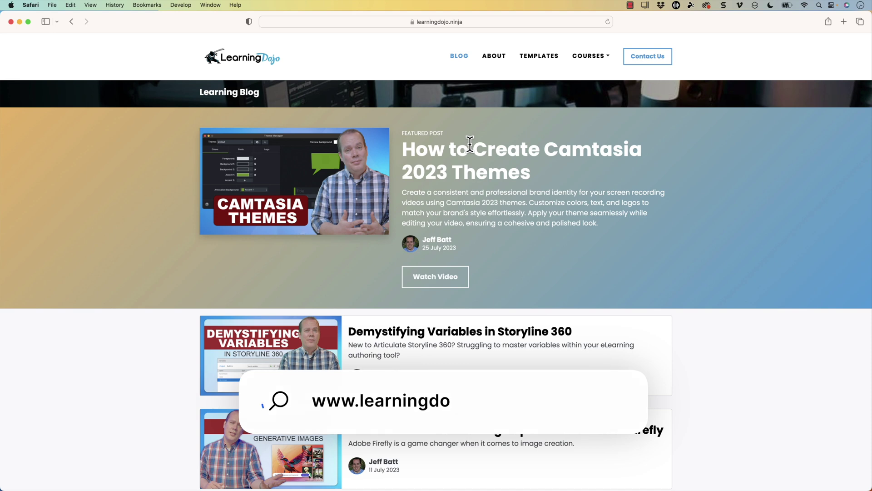
left_click(557, 54)
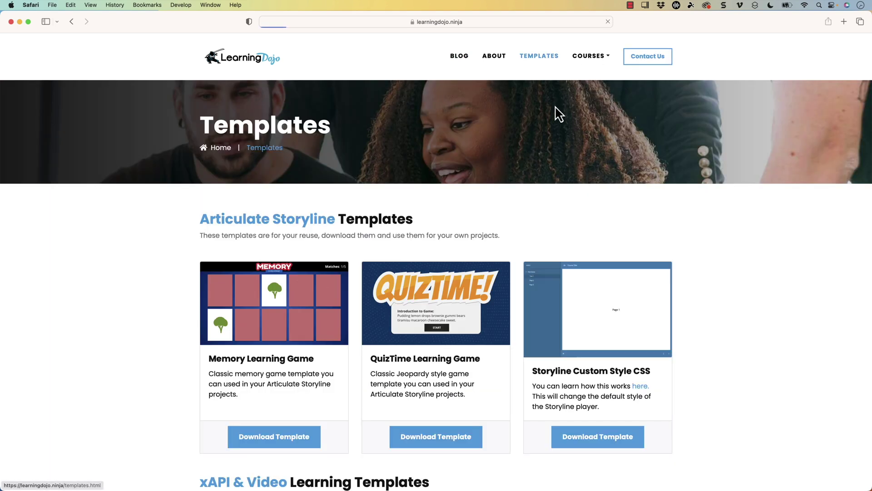
scroll(562, 127, "down", 1)
scroll(562, 127, "down", 6)
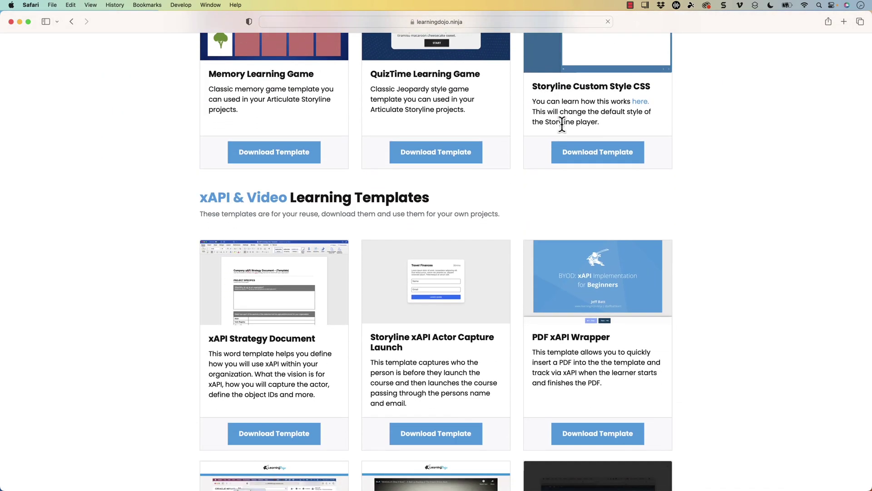
scroll(563, 132, "down", 1)
scroll(566, 136, "up", 8)
left_click(596, 59)
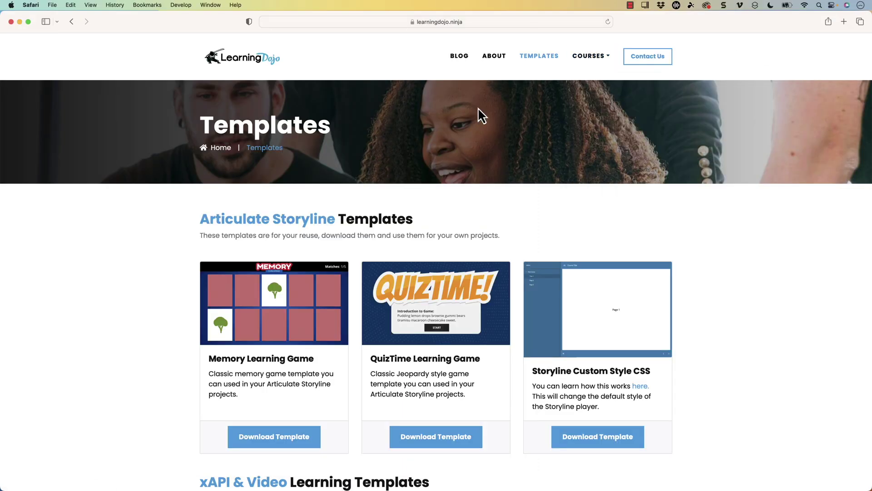
Load zapier.com in a new tab and scroll down the dashboard's Recent Zaps list.
key("super+t")
type("zapier.com")
key("Return")
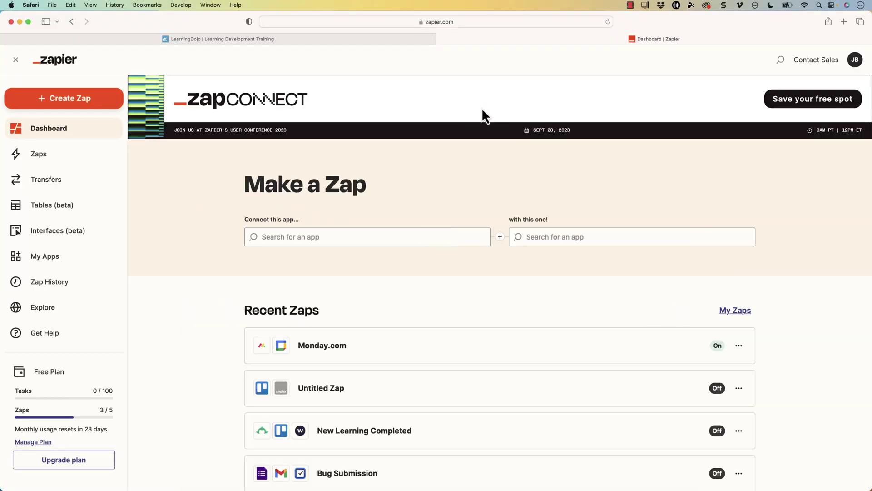
scroll(468, 127, "down", 4)
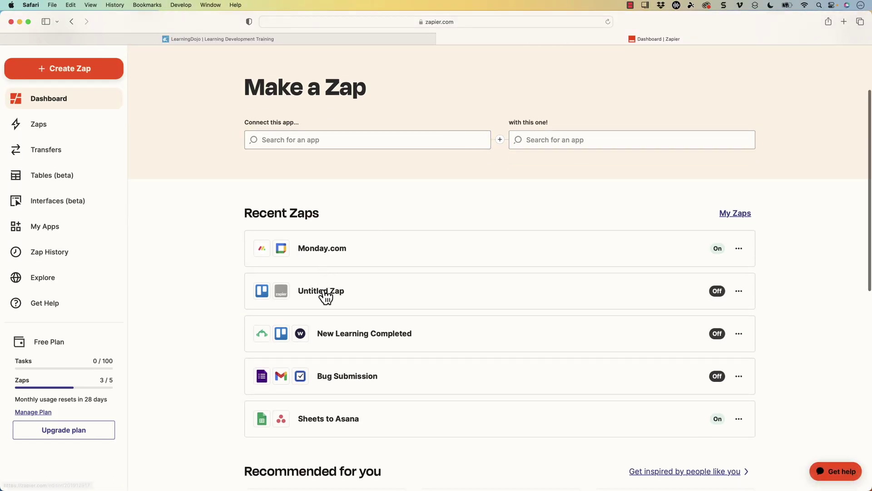
scroll(324, 296, "down", 2)
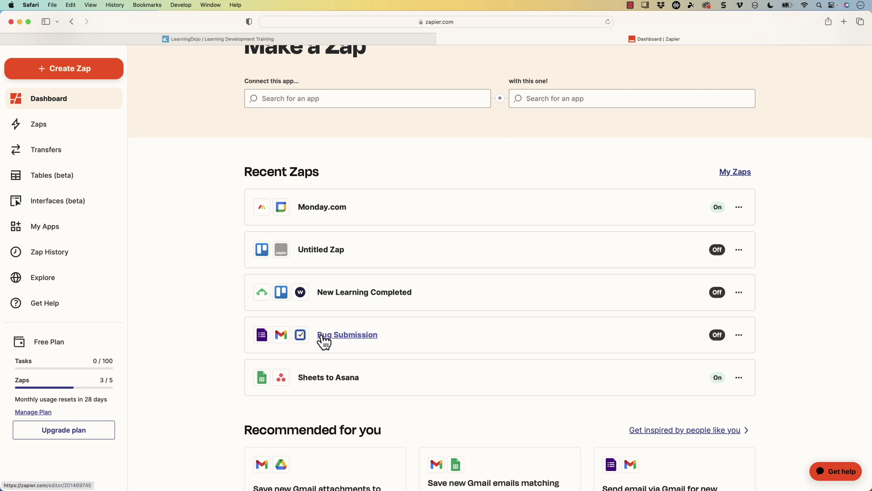
scroll(338, 365, "down", 2)
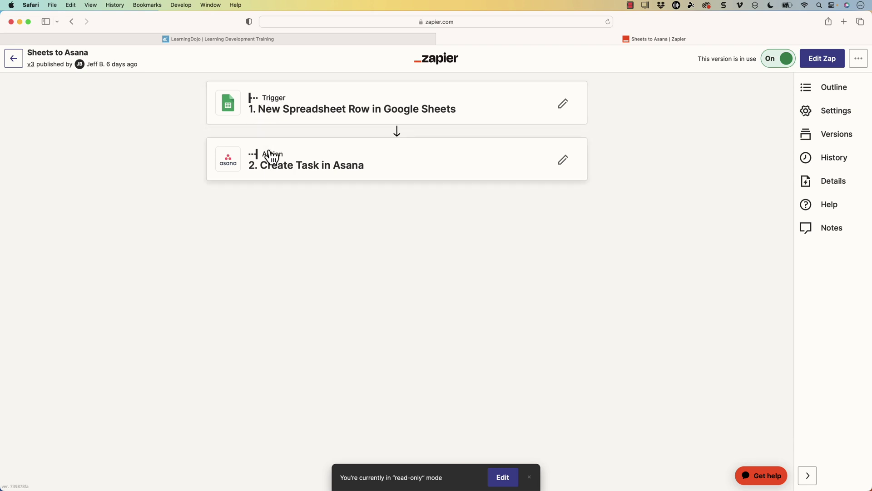
Edit the Google Sheets trigger, keep its app unchanged, and advance to the Sample Sheet/Sheet1 settings.
left_click(563, 108)
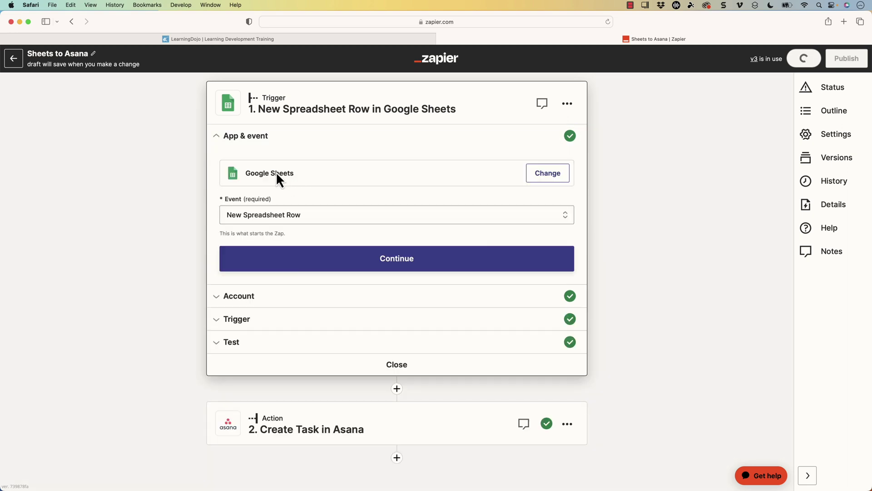
left_click(539, 177)
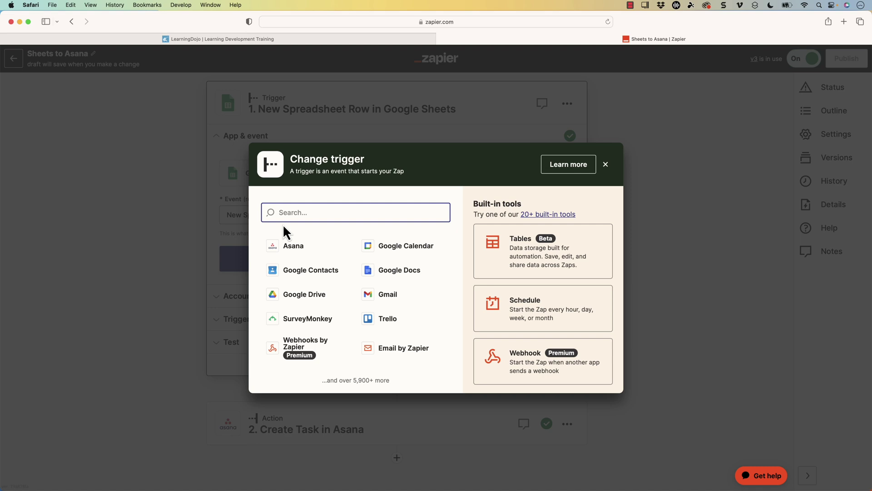
left_click(607, 166)
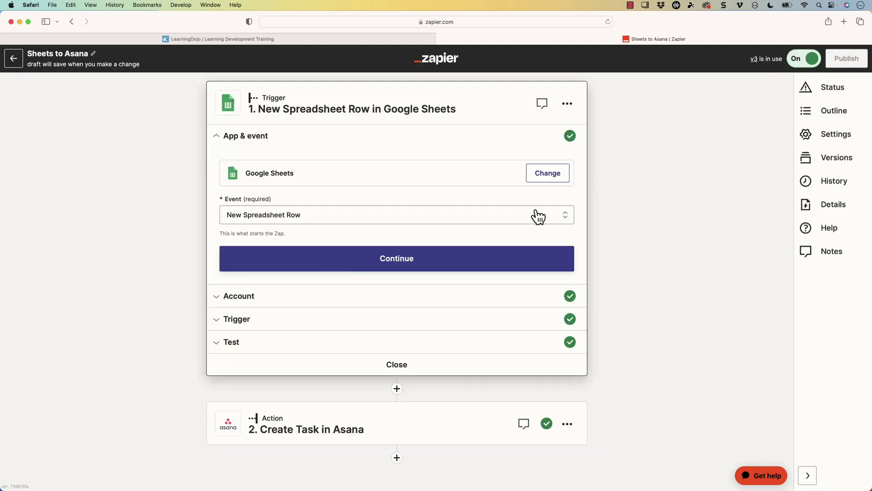
left_click(411, 268)
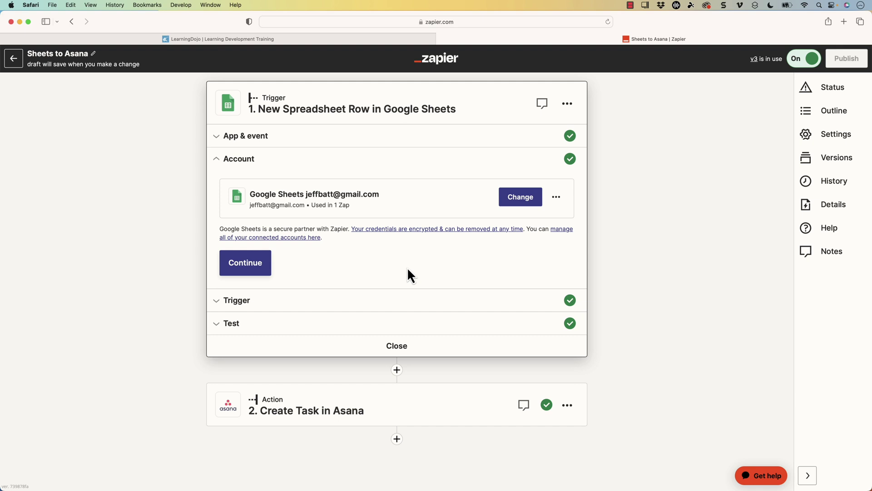
left_click(253, 270)
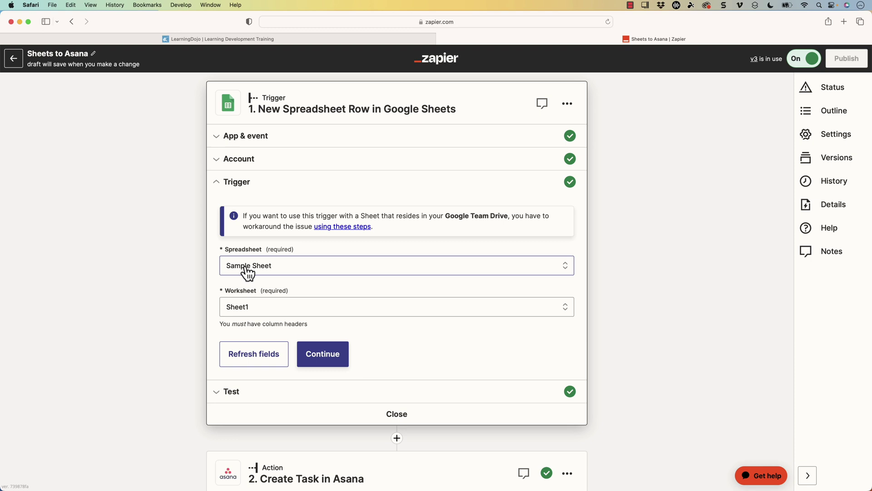
Review the trigger's test records and Trigger/Account sections, then open the Create Task in Asana step.
left_click(320, 363)
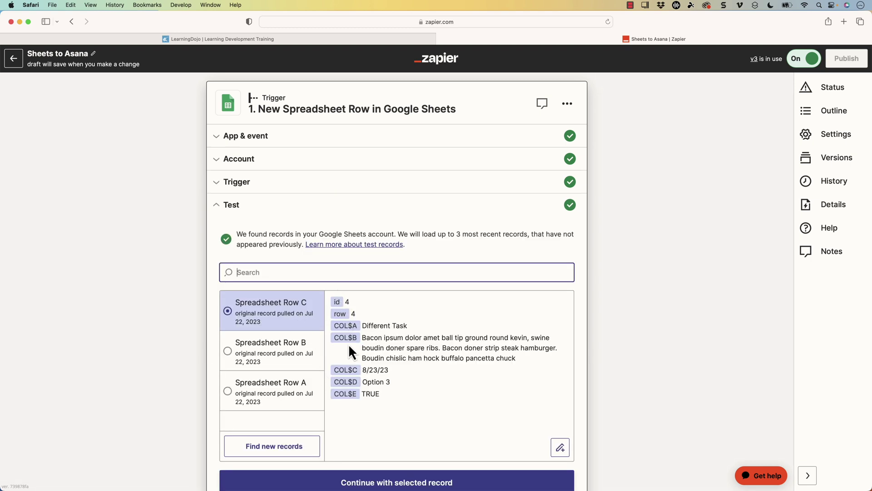
left_click(284, 191)
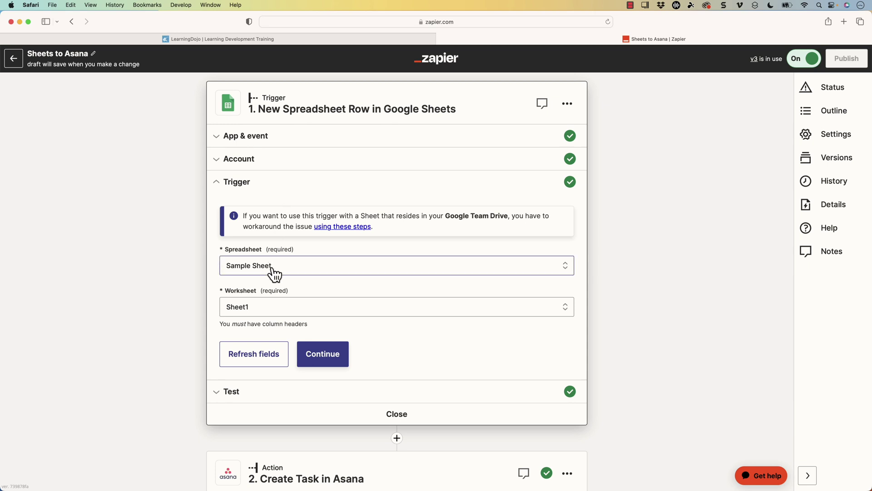
left_click(276, 160)
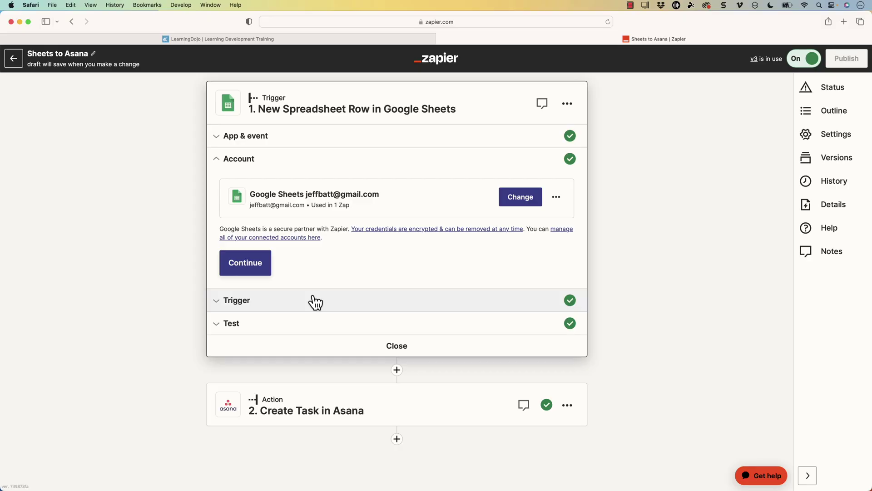
left_click(343, 411)
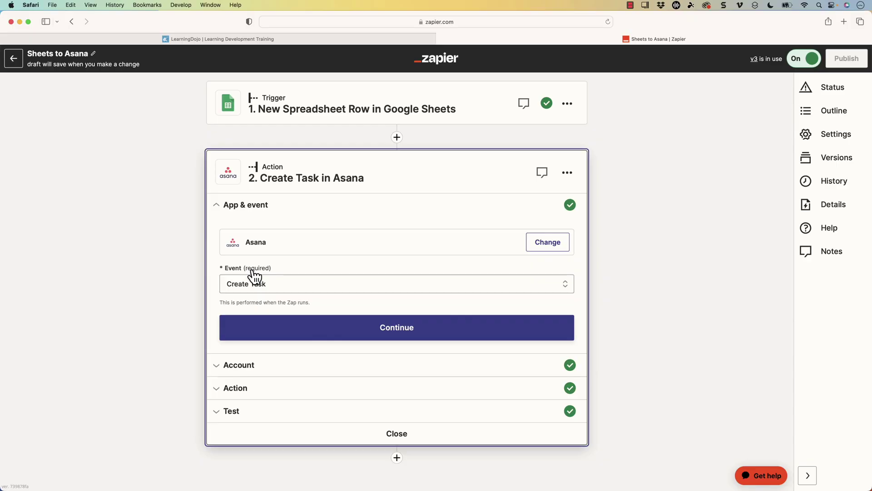
Expand the Asana step's Account section to show the connected Asana account.
left_click(273, 327)
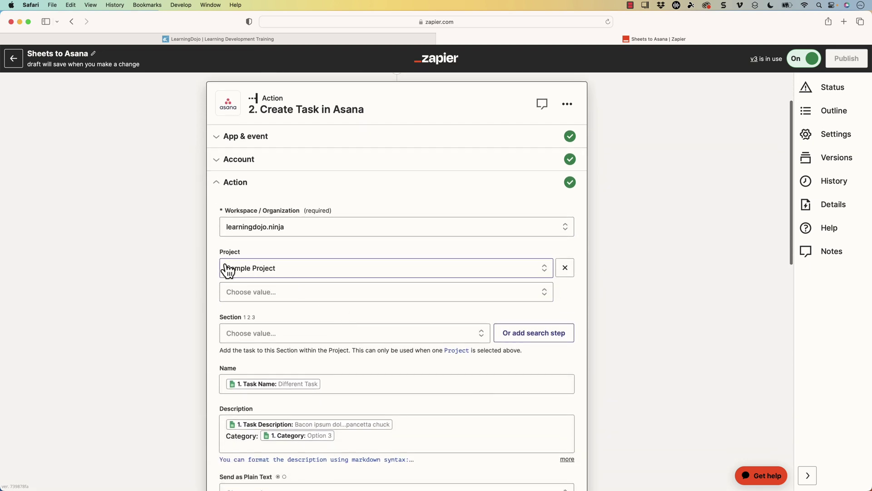
scroll(268, 277, "down", 1)
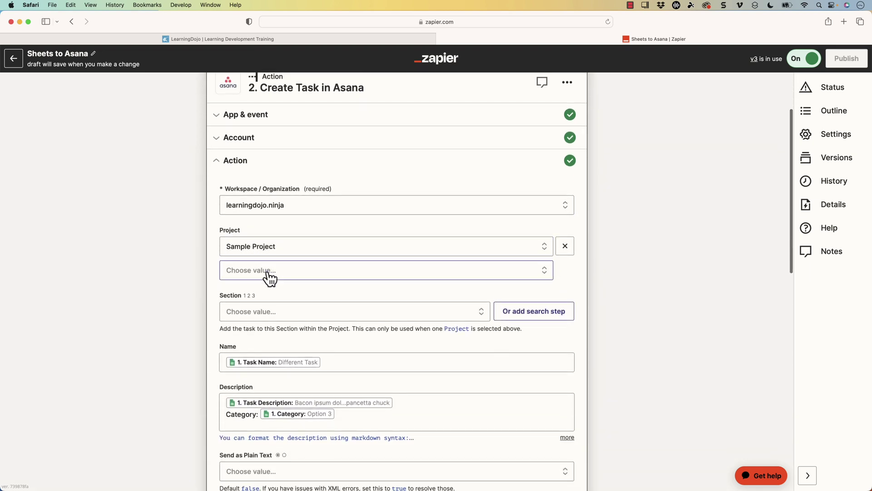
scroll(286, 251, "down", 4)
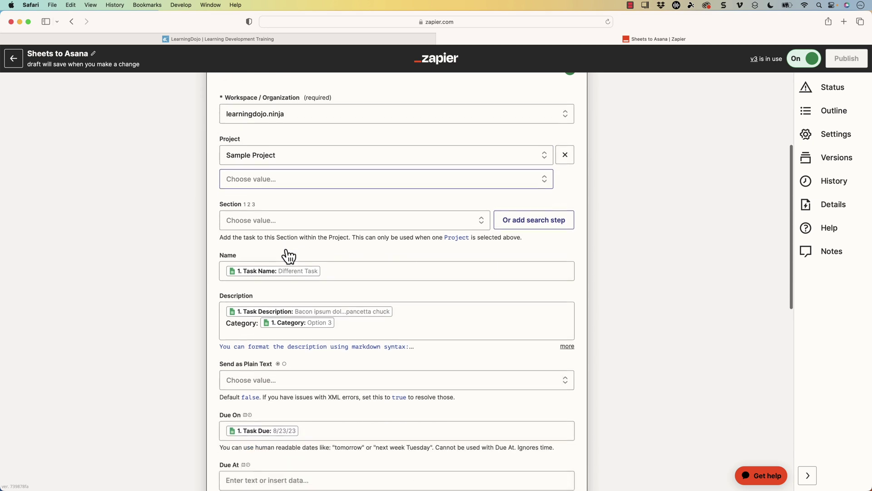
left_click(348, 266)
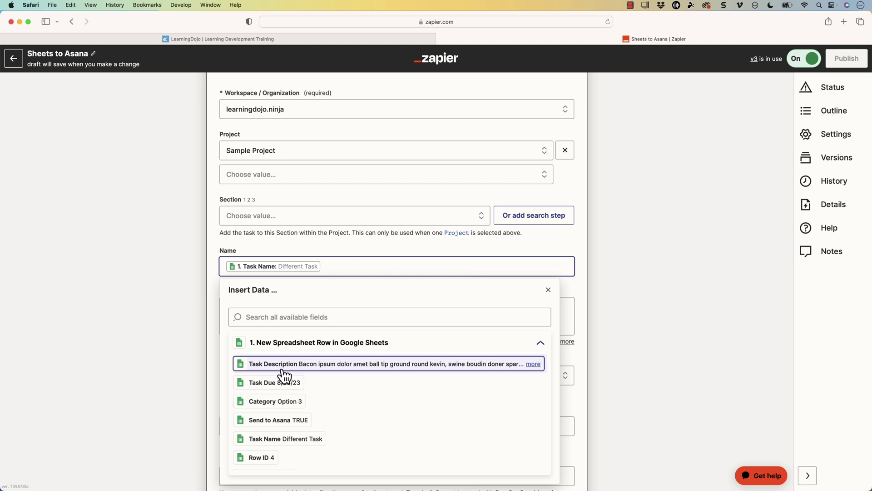
scroll(284, 376, "down", 1)
scroll(288, 402, "down", 2)
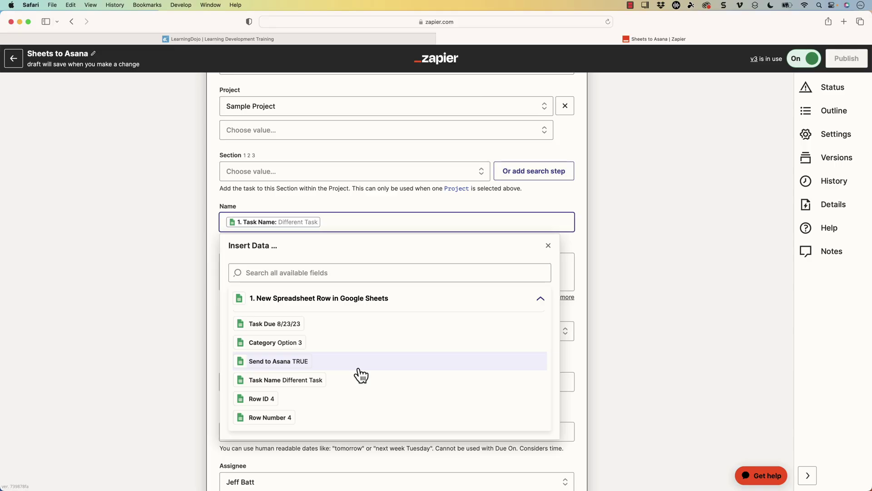
left_click(349, 264)
left_click(478, 244)
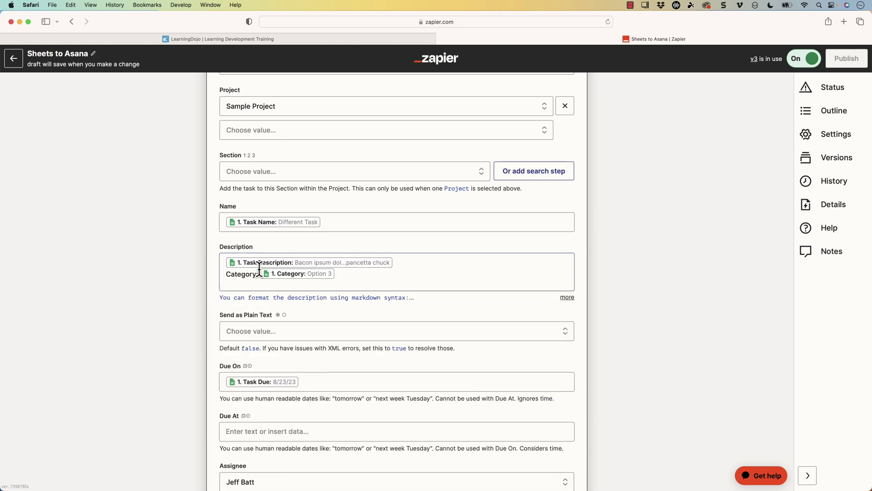
left_click(259, 274)
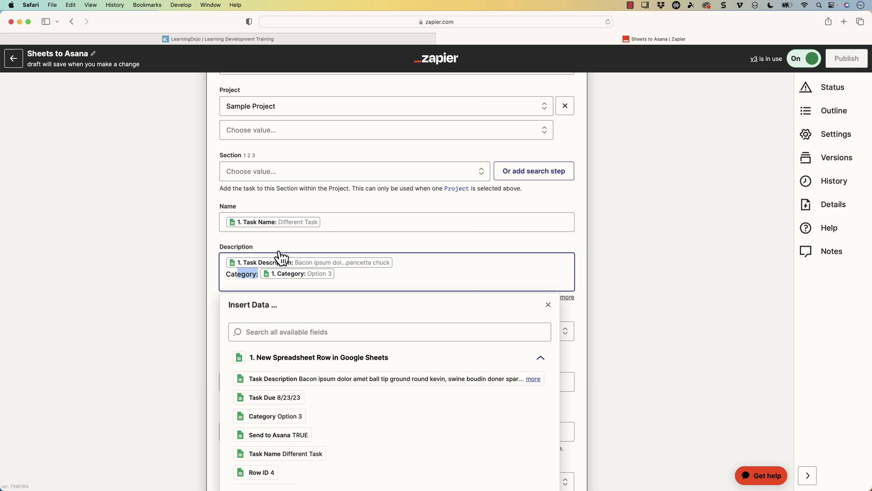
left_click(587, 290)
scroll(588, 290, "down", 10)
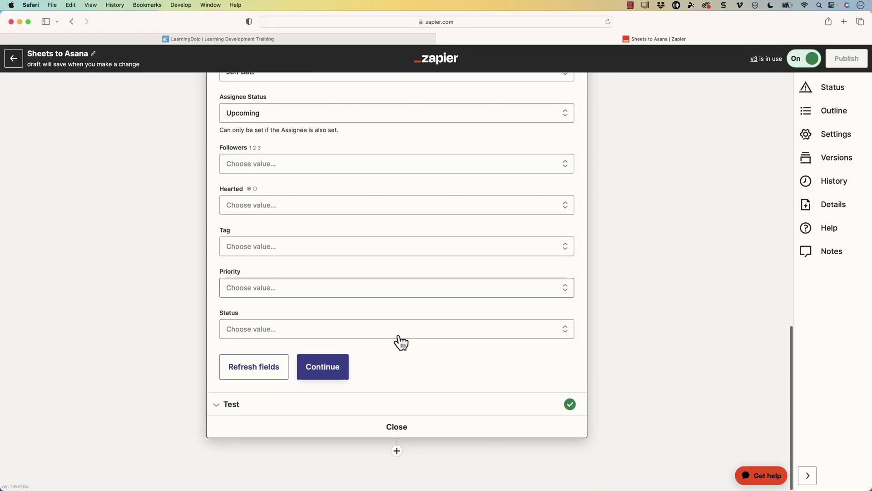
Scroll through the Asana test task's sample data, then return to the Zaps list.
left_click(354, 411)
scroll(478, 314, "down", 5)
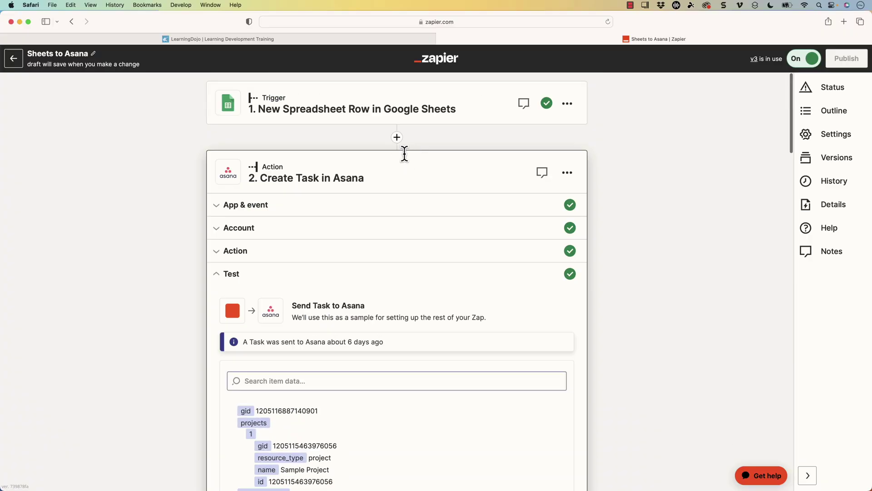
scroll(450, 165, "down", 20)
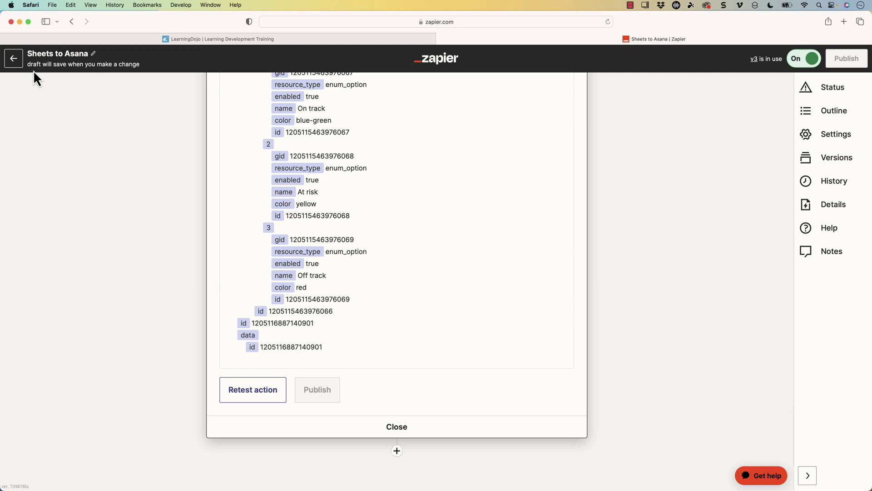
left_click(14, 58)
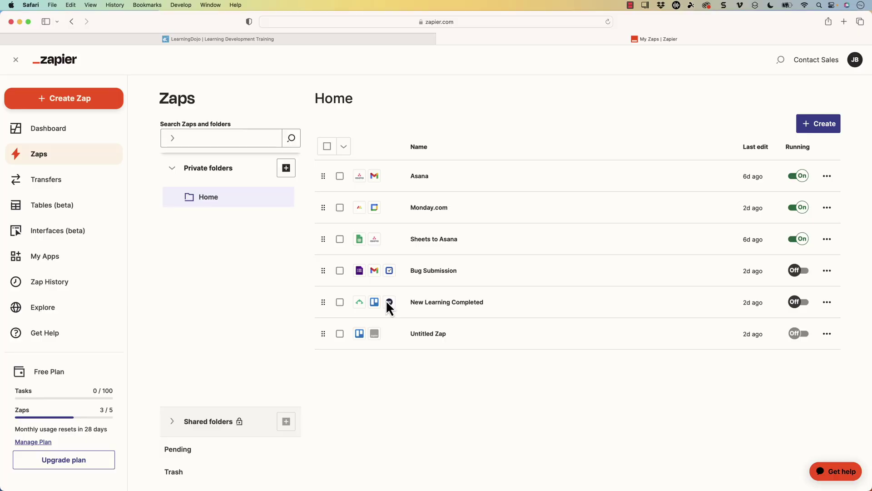
Switch to the LearningDojo tab in Safari.
left_click(305, 40)
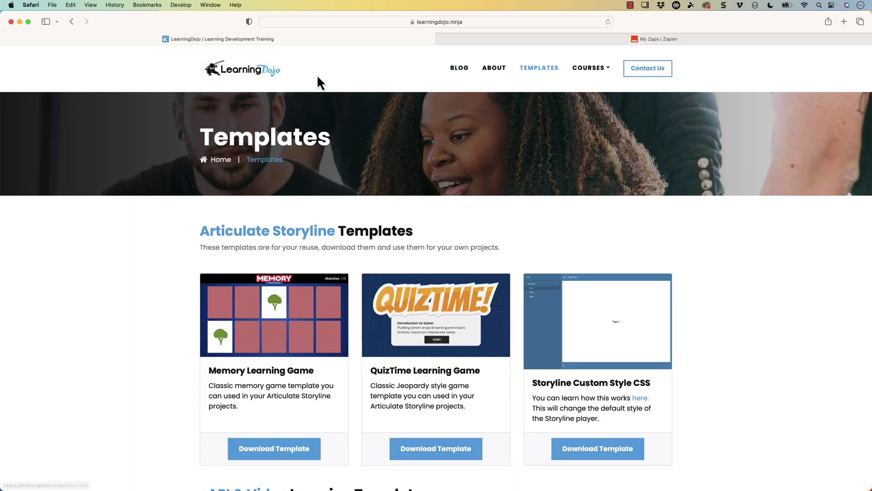
Go from Blog to Templates on LearningDojo and drop down the COURSES list.
left_click(460, 73)
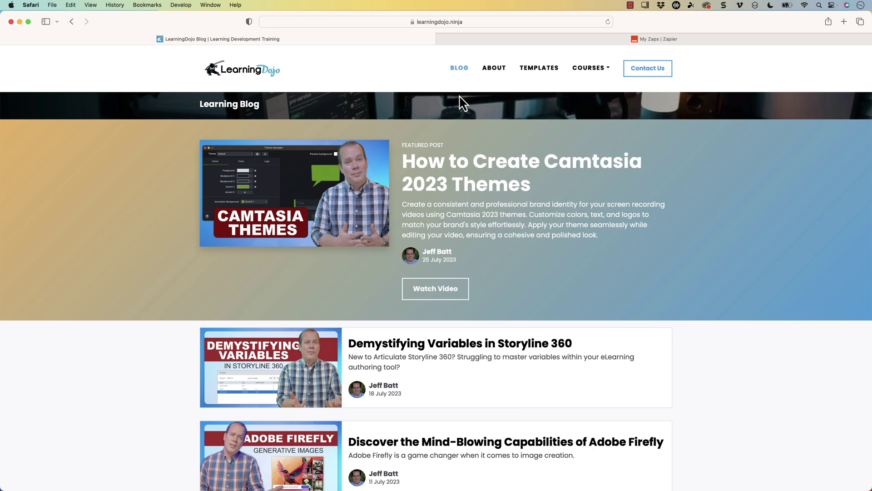
left_click(545, 71)
scroll(527, 179, "down", 3)
scroll(424, 162, "down", 1)
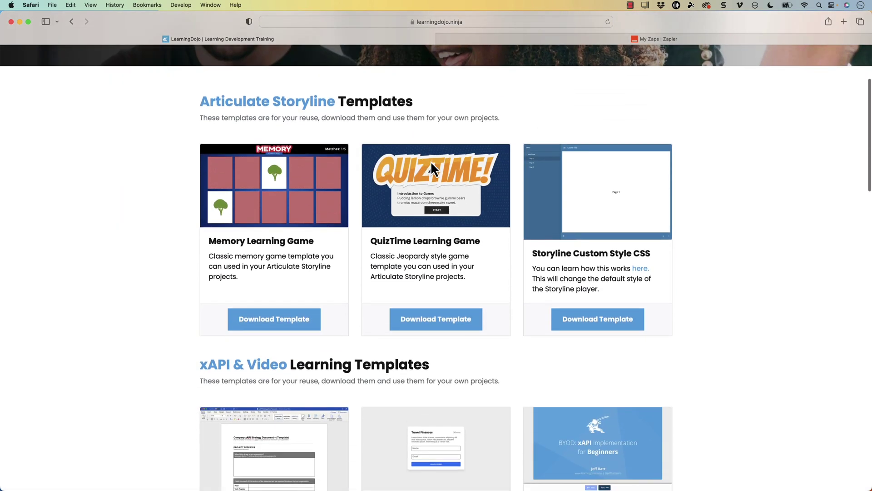
scroll(354, 341, "up", 3)
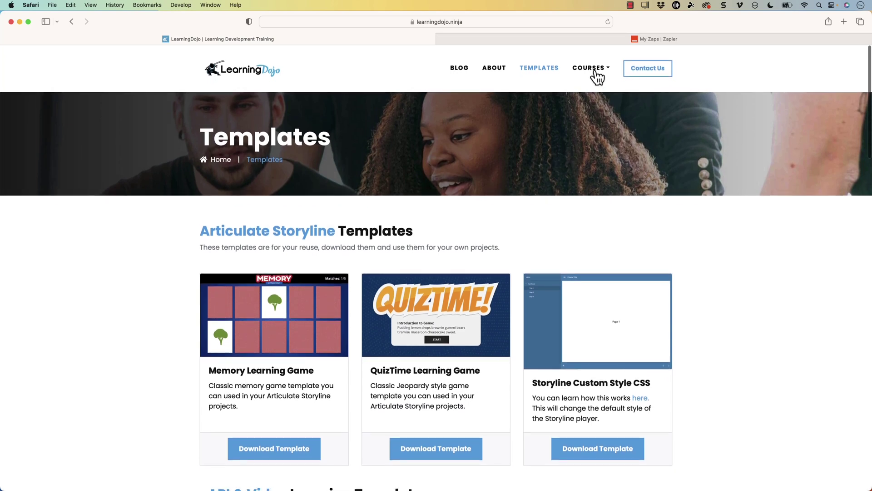
left_click(595, 73)
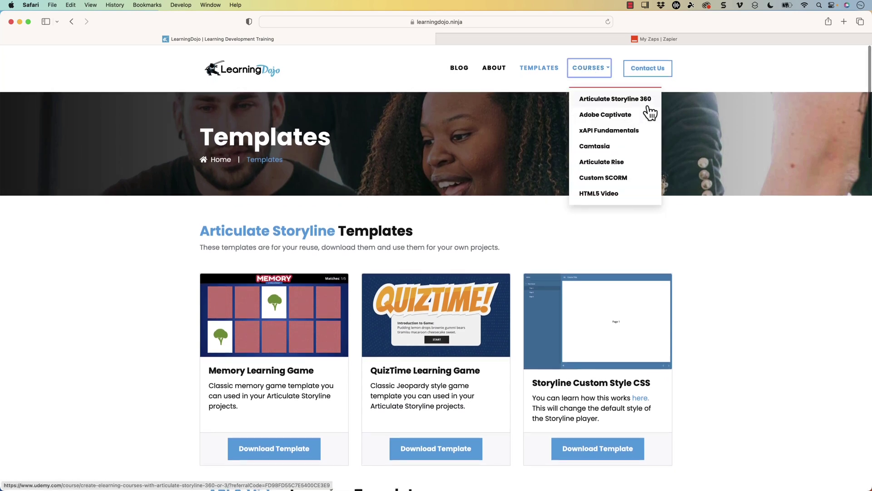